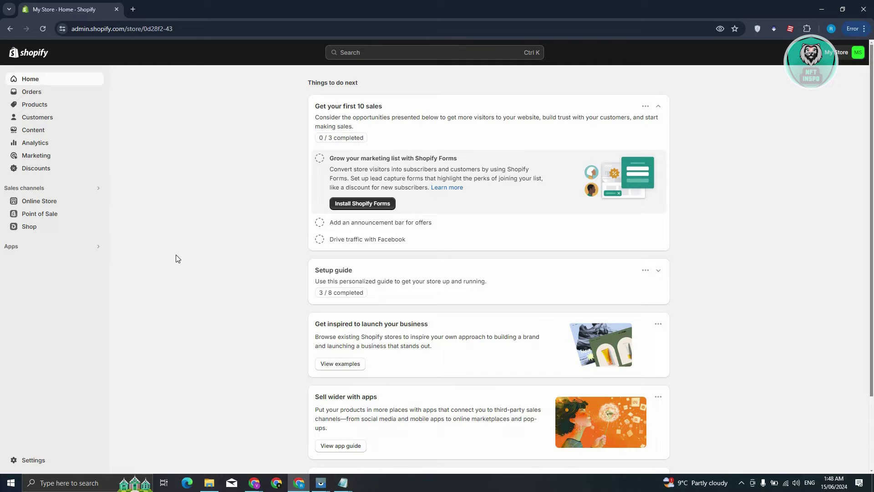
From Settings > Apps and sales channels, search the Shopify App Store for 'track123'
click(40, 460)
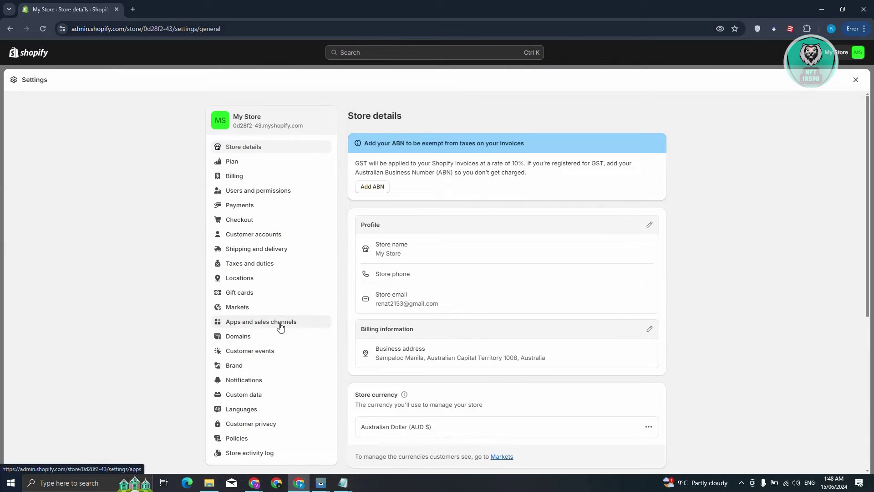
click(283, 322)
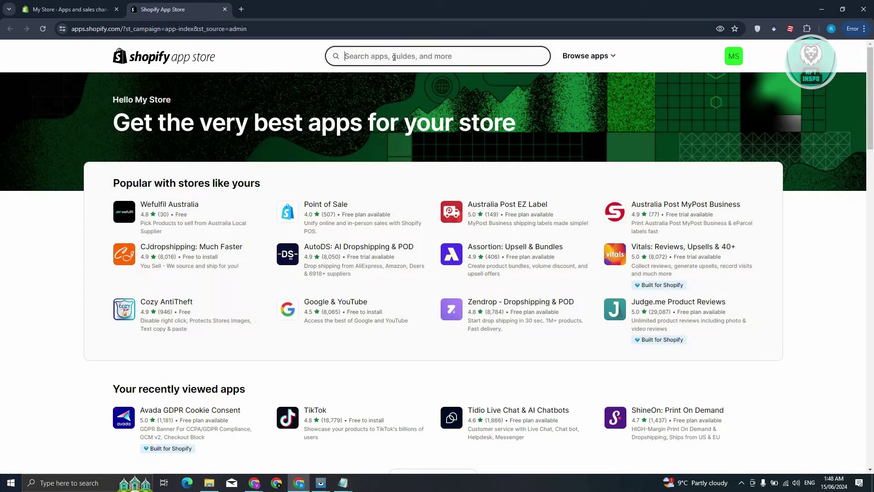
text(track123)
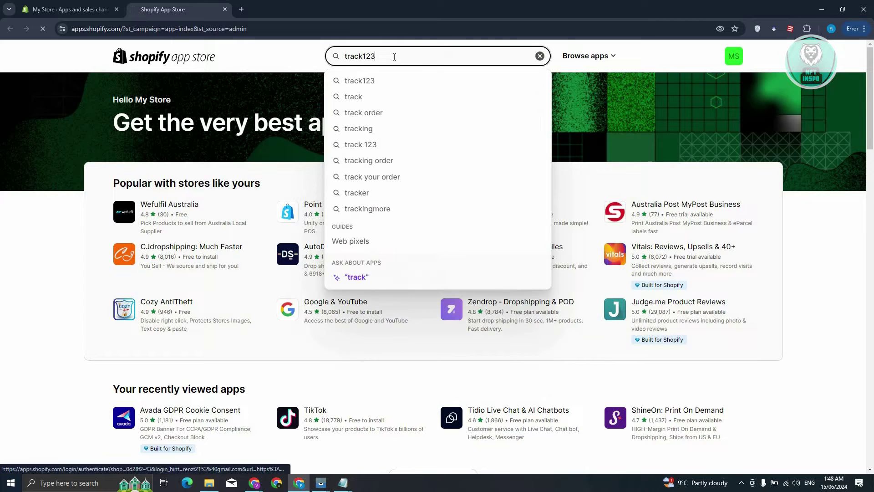
key(Return)
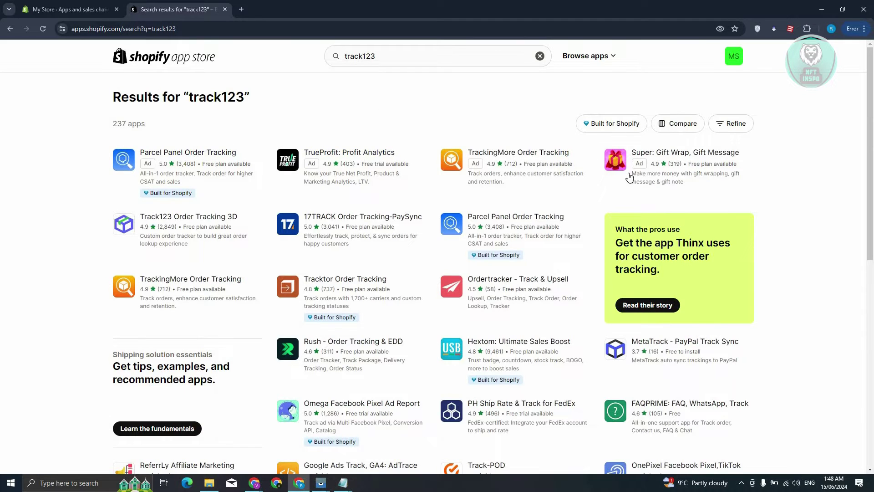
Open the Track123 Order Tracking 3D listing from the search results
click(165, 221)
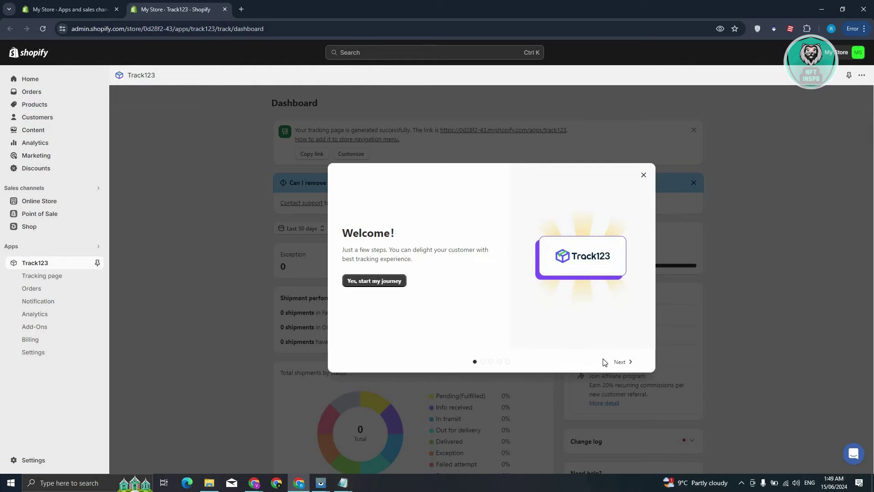
Step through Welcome, Dropshipping mode and the Slightly rounded style, then select the tracking page URL
click(619, 362)
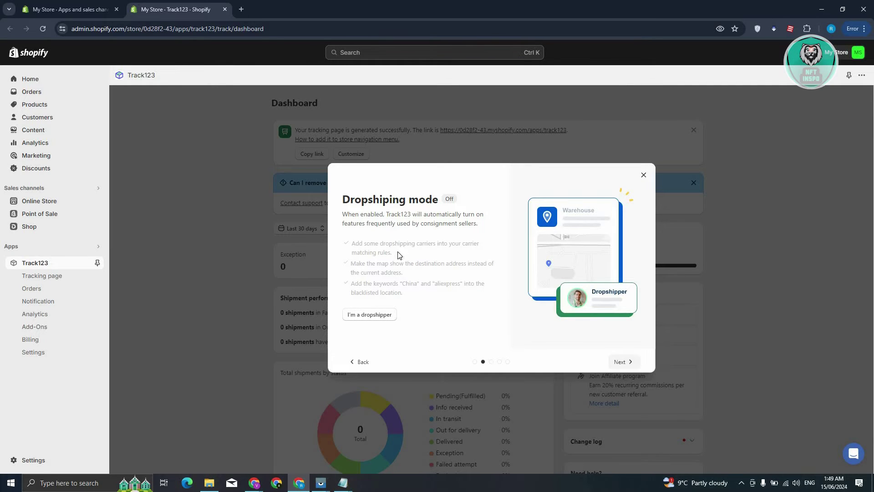
click(620, 362)
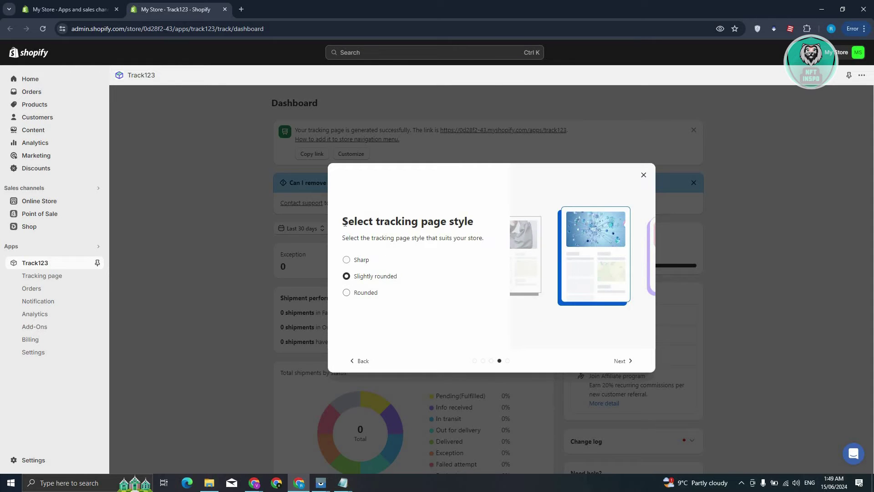
drag(342, 221, 474, 222)
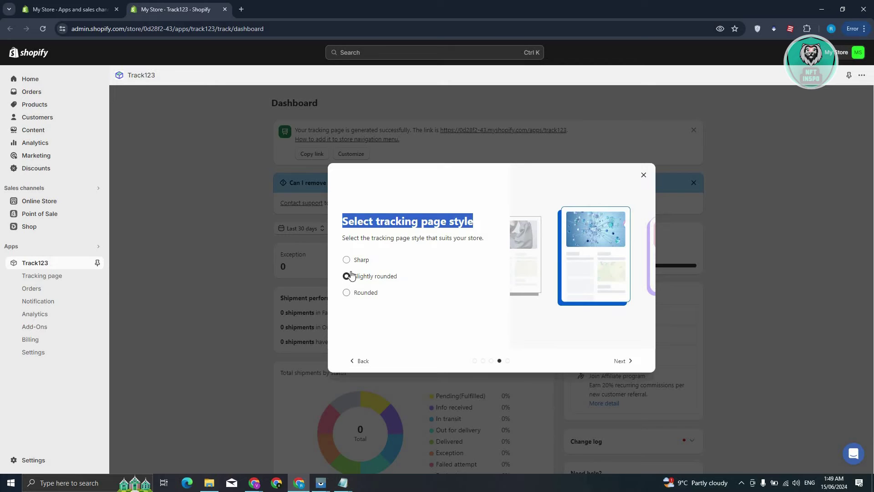
click(619, 362)
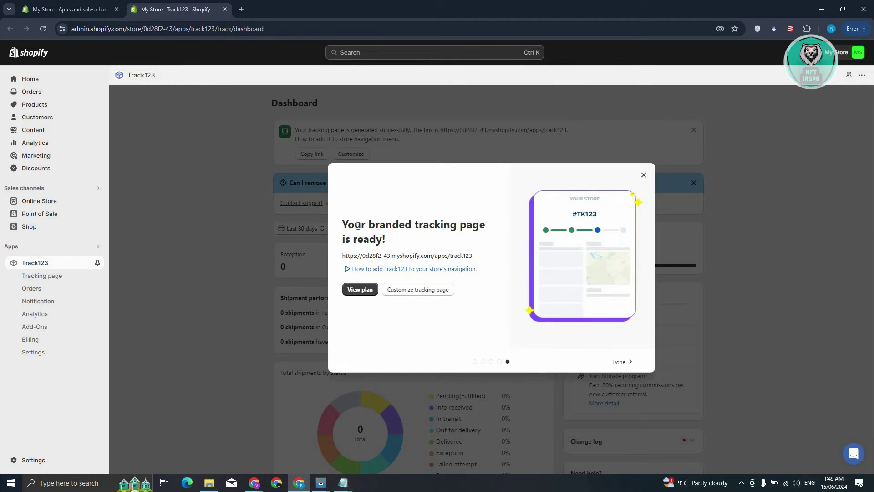
drag(460, 258, 345, 256)
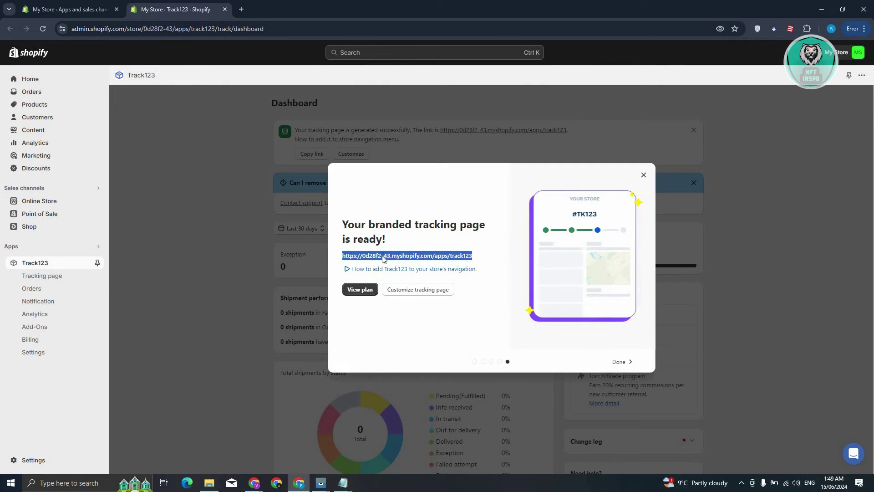
Copy the tracking page URL and view, then close, the navigation how-to video
right_click(380, 255)
click(439, 269)
click(364, 269)
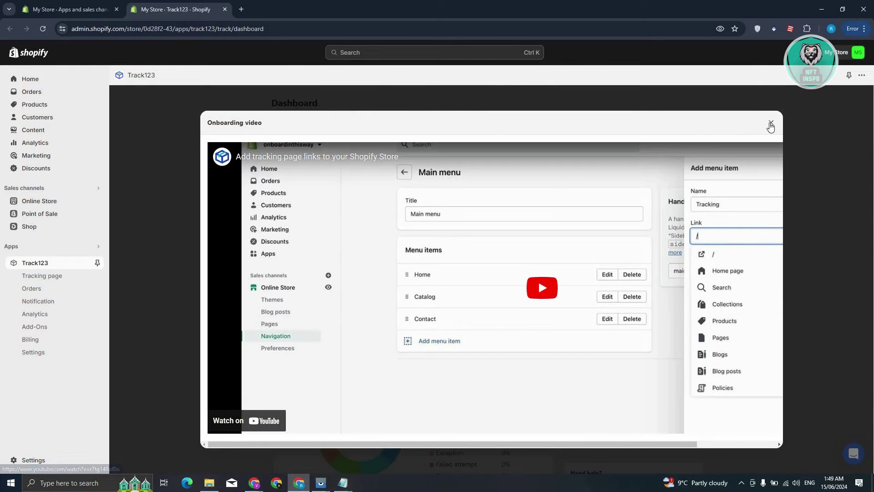
click(771, 124)
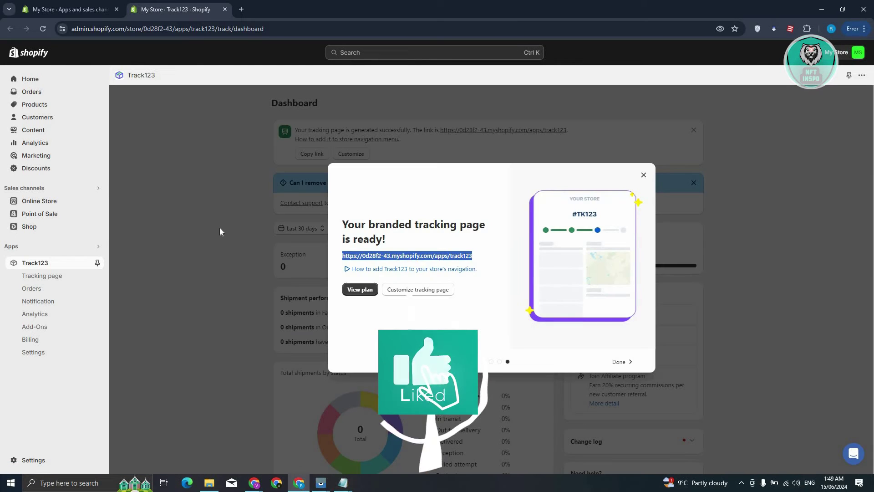
Finish the Track123 welcome tour with Done, leaving the app dashboard showing
right_click(389, 256)
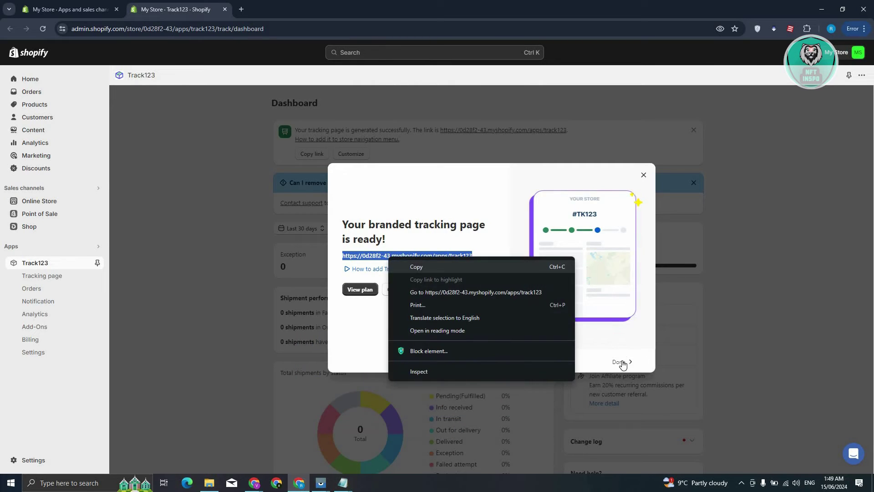
click(622, 364)
click(222, 283)
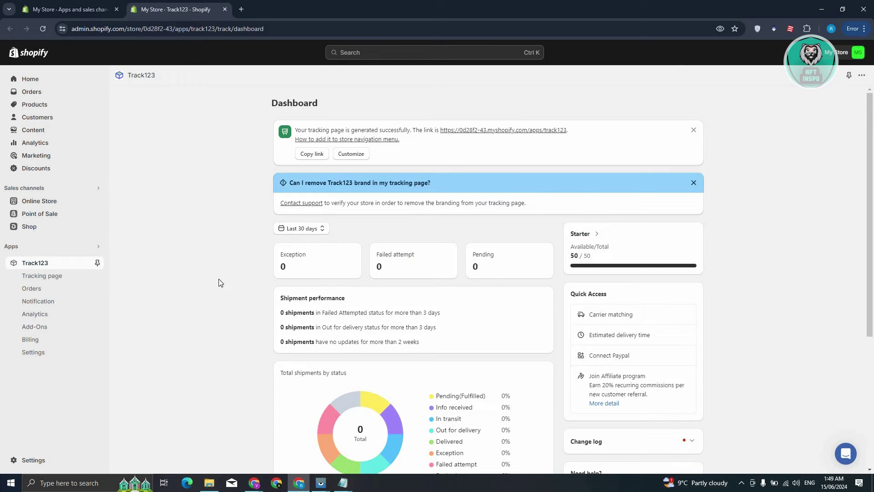
Browse Track123's Billing plans, Tracking page settings, Orders, and the Growth-plan-locked Notification page
click(63, 339)
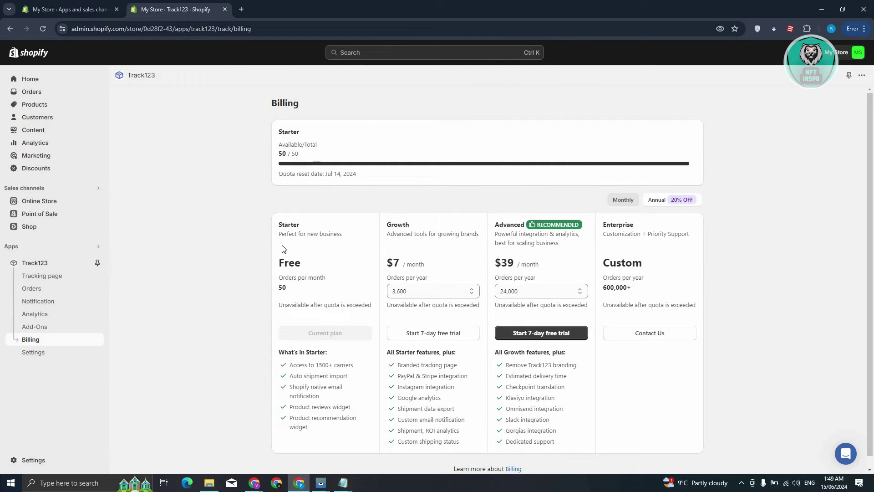
click(55, 276)
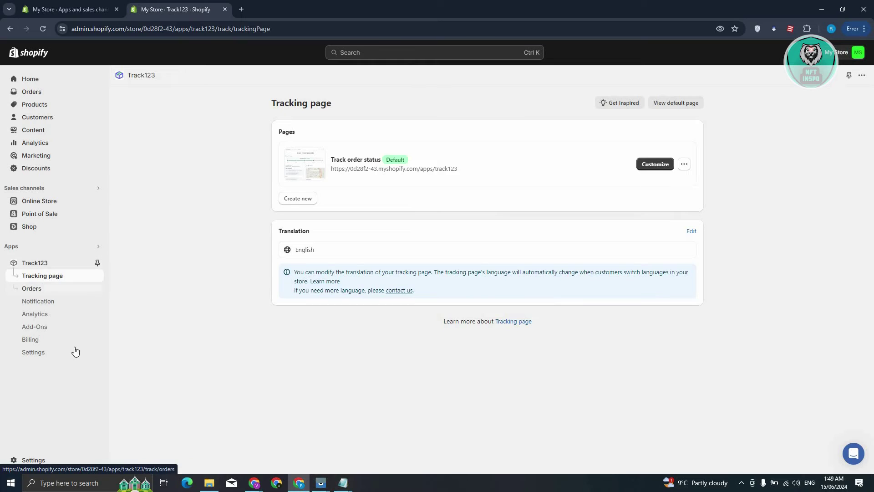
click(31, 288)
click(51, 301)
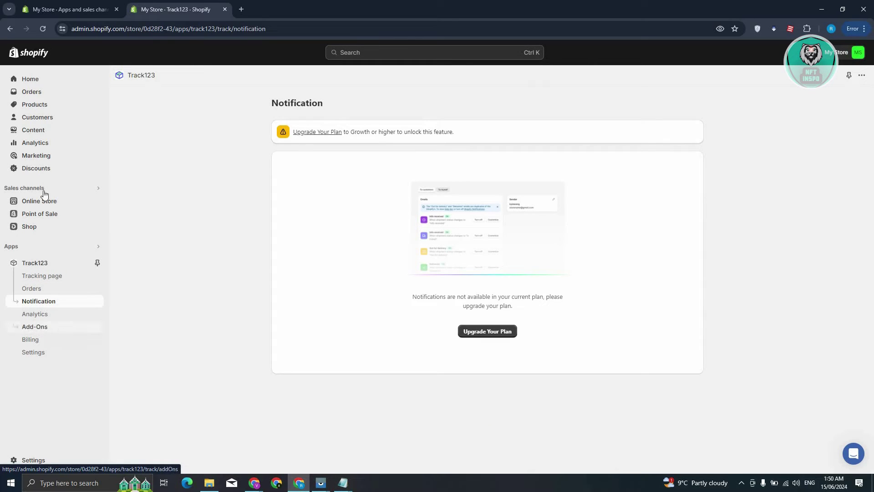
Open the Main menu under Online Store > Navigation
click(63, 201)
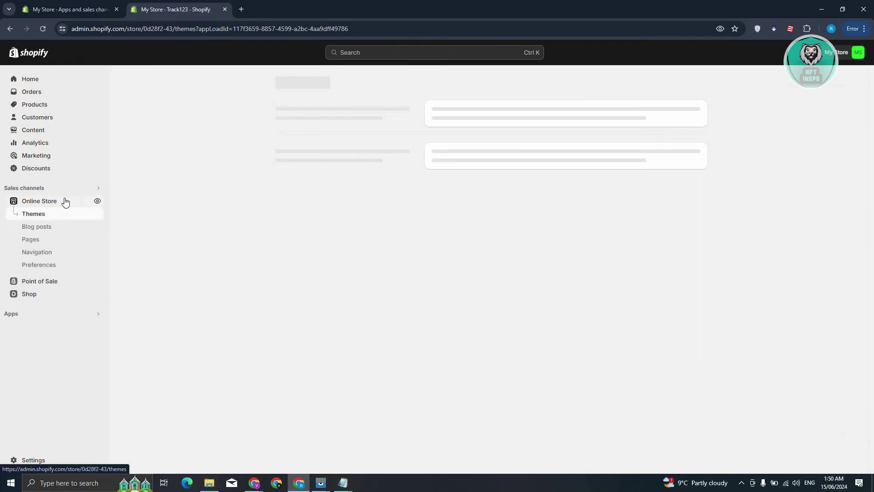
click(33, 253)
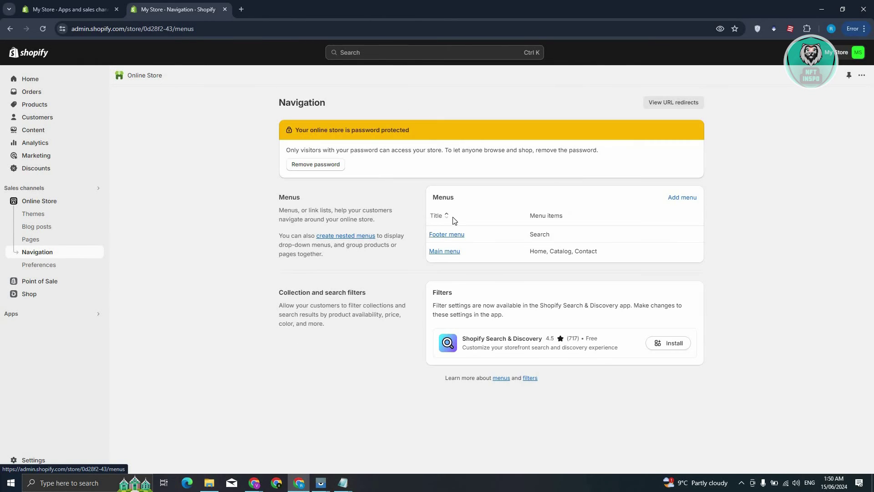
click(445, 251)
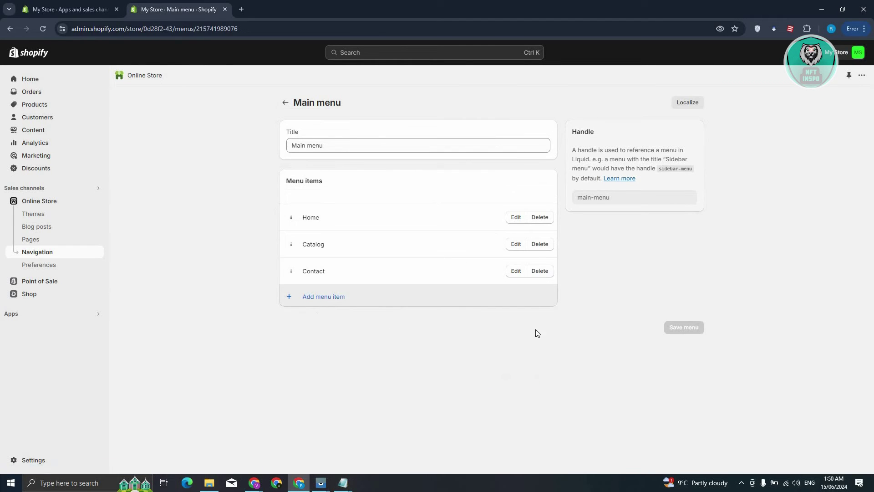
Add a TRACK ORDER menu item linking to the pasted /apps/track123 store URL
click(764, 114)
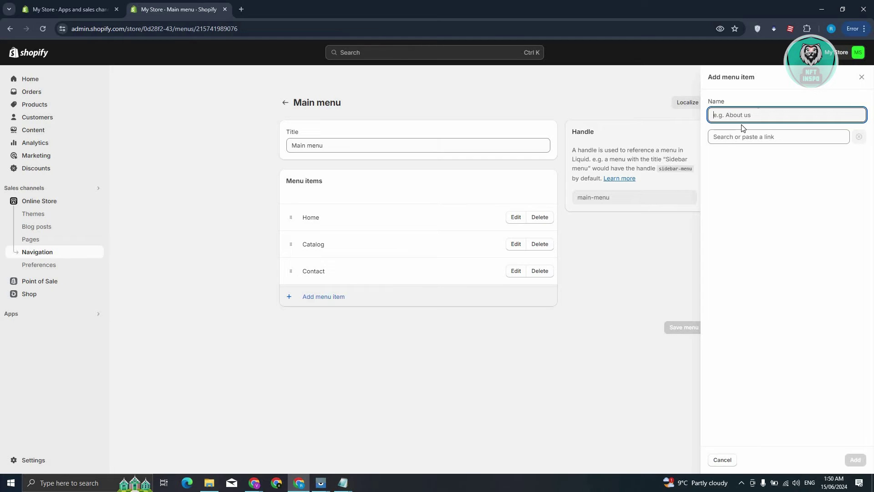
text(TRACK ORDER)
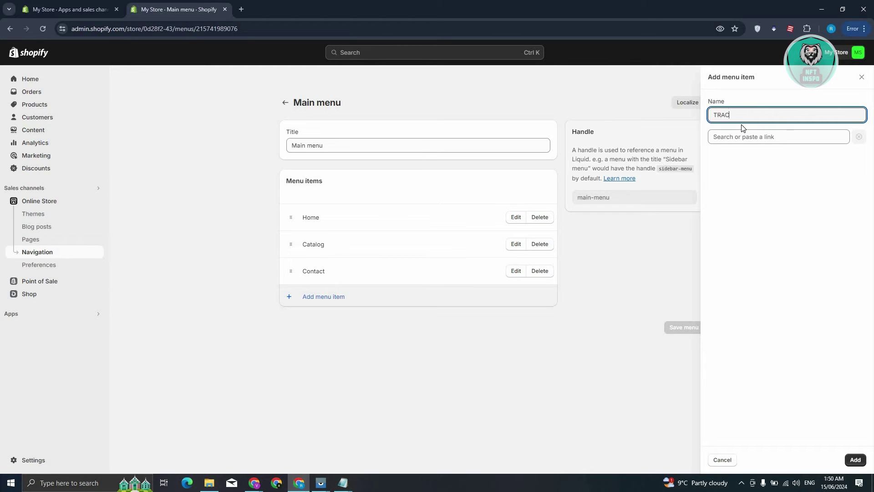
click(761, 137)
key(ctrl+v)
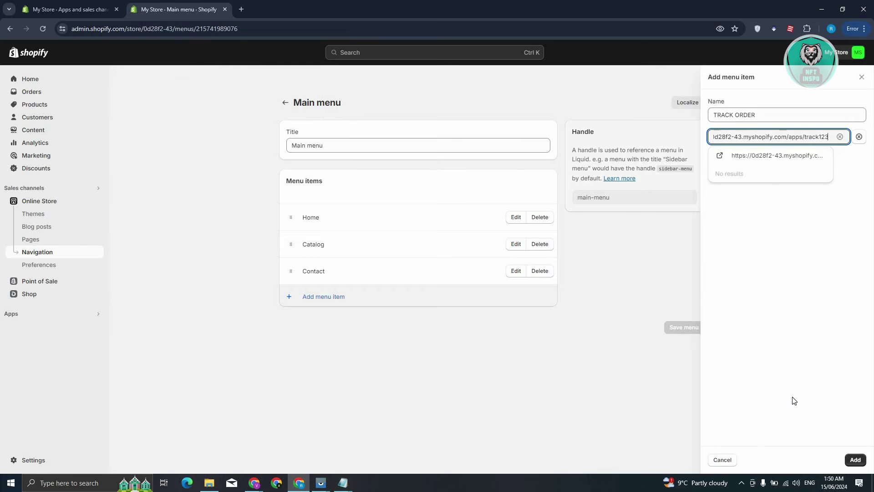
click(856, 460)
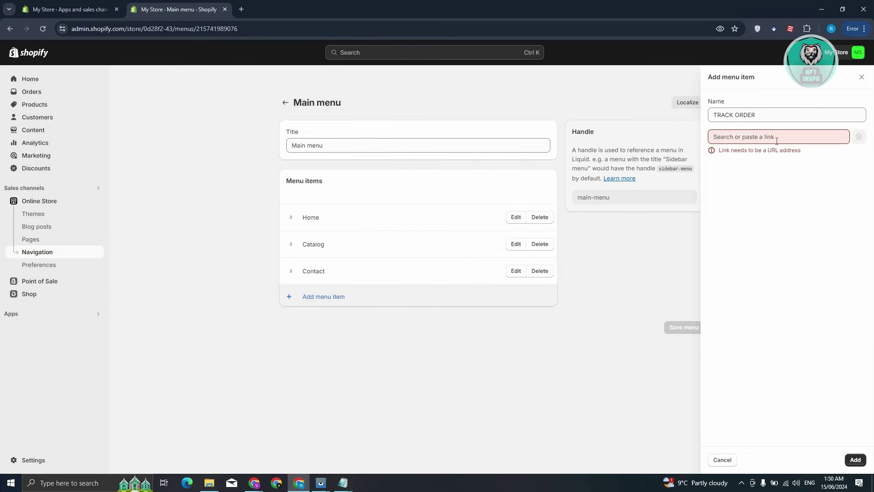
click(791, 137)
key(ctrl+v)
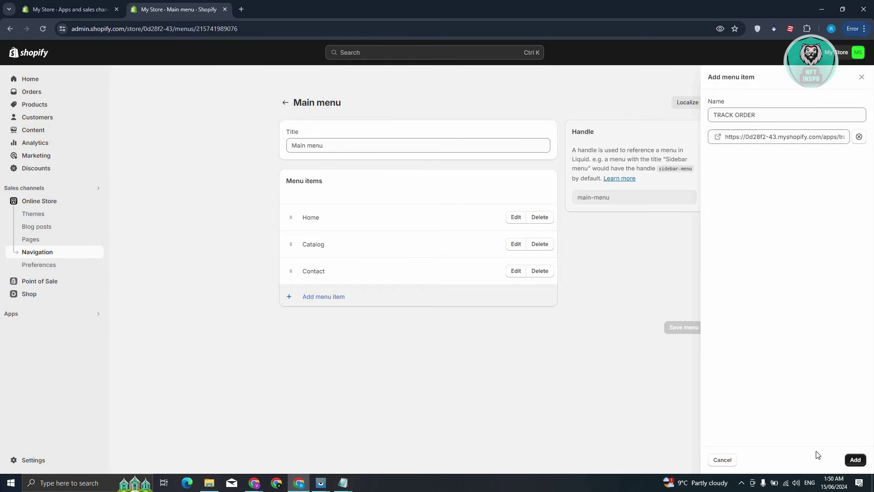
click(855, 460)
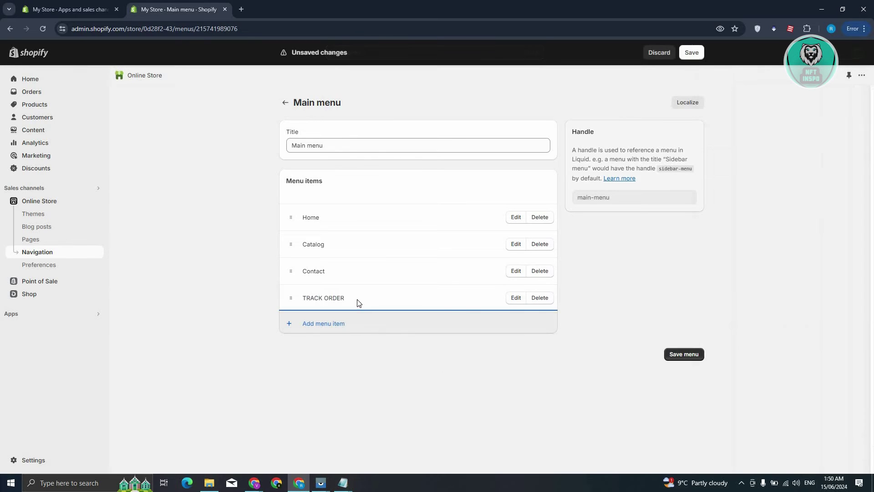
click(675, 356)
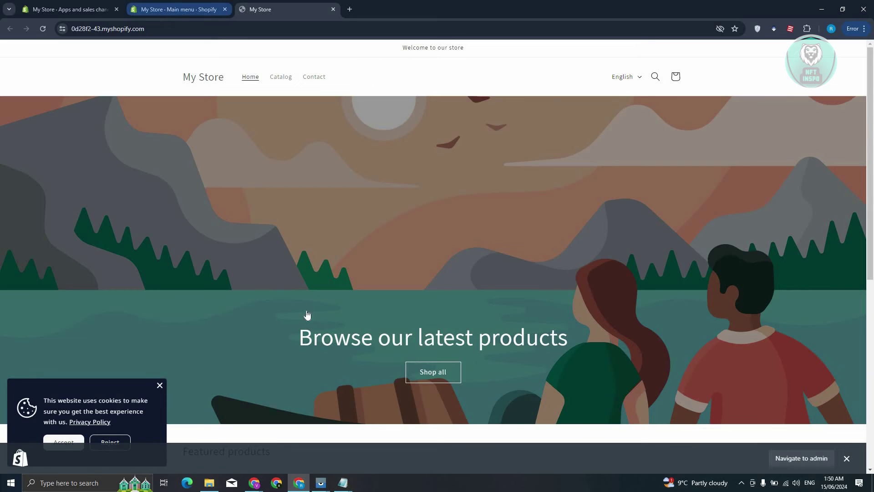
Reload the storefront and check that TRACK ORDER opens the order-tracking form
click(228, 6)
click(273, 9)
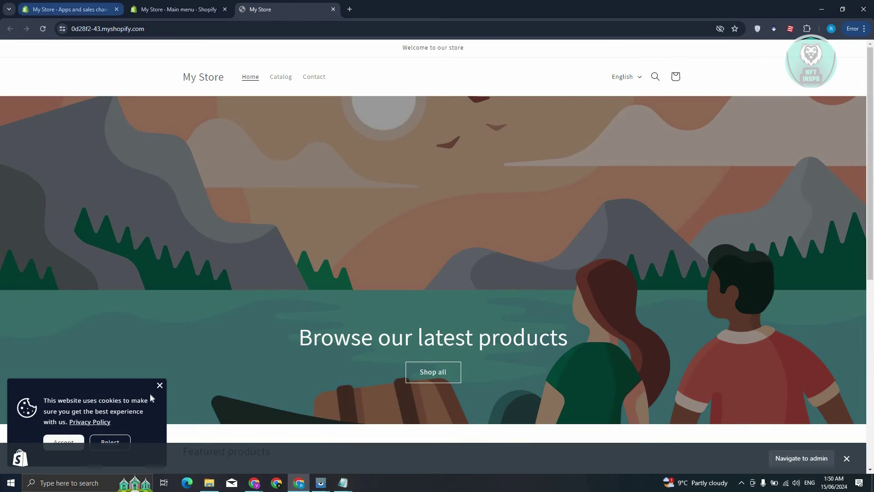
key(F5)
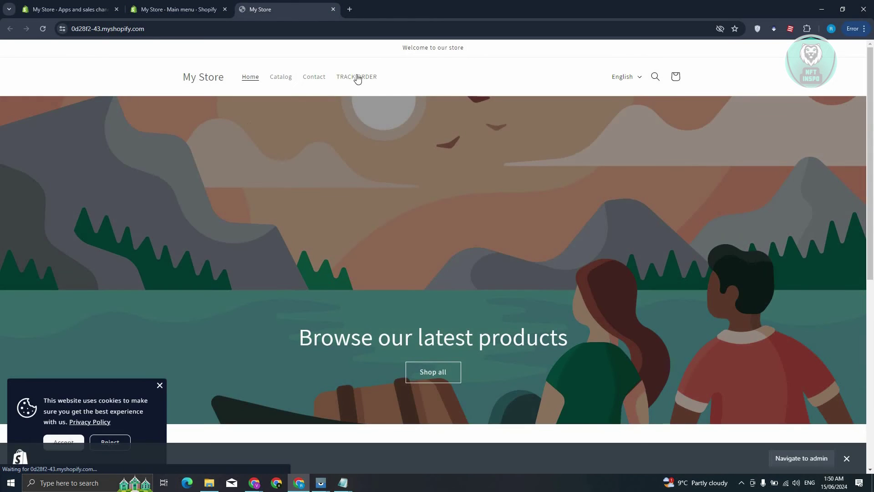
key(F5)
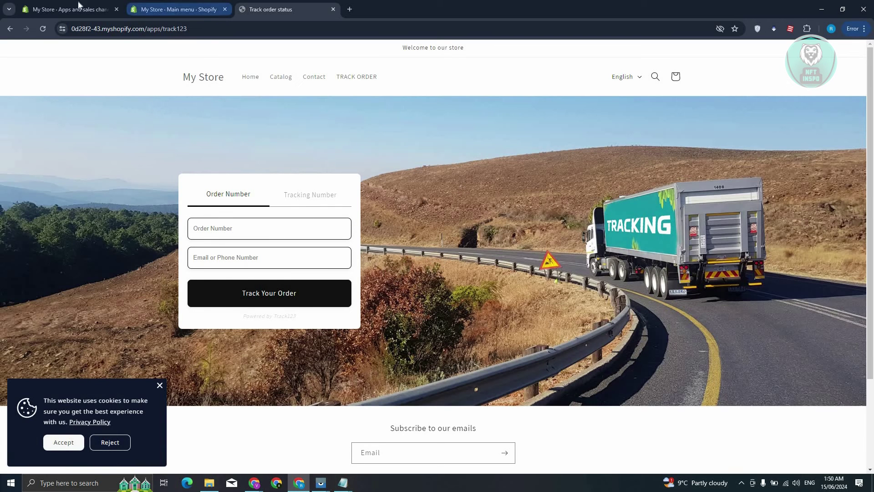
click(173, 7)
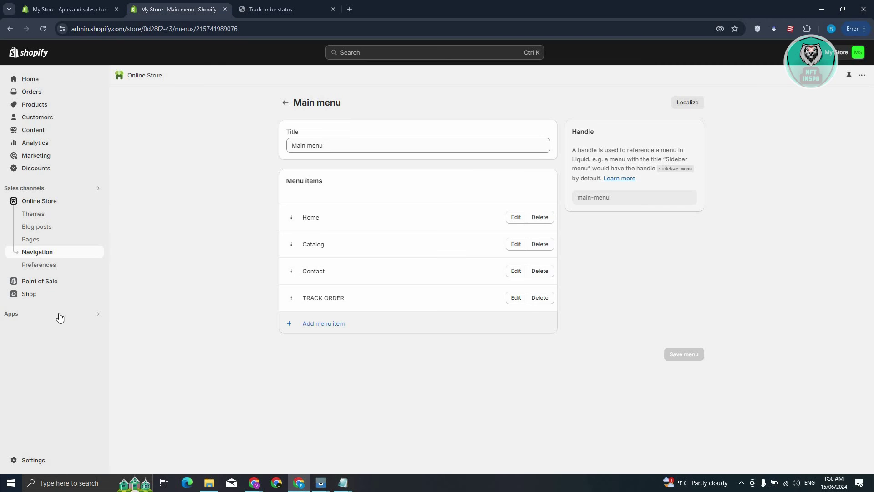
Launch Track123, customize the Track order status page, and scroll to its Tracking information settings
click(37, 461)
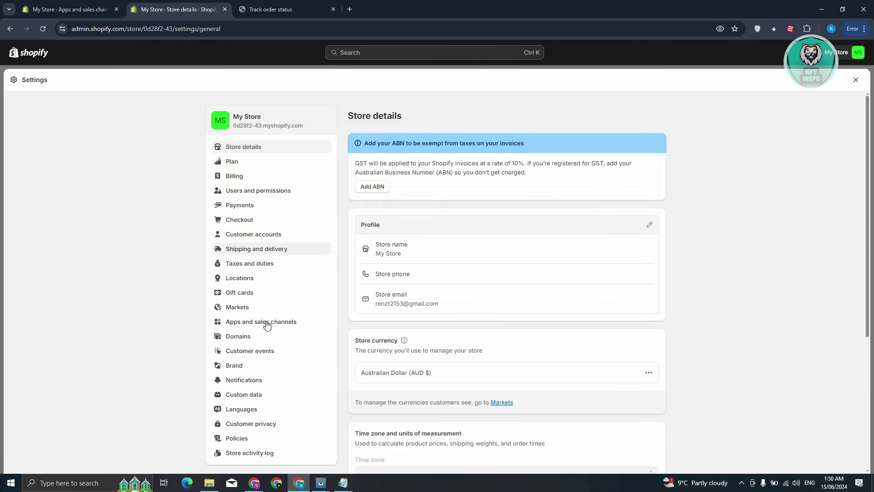
click(272, 322)
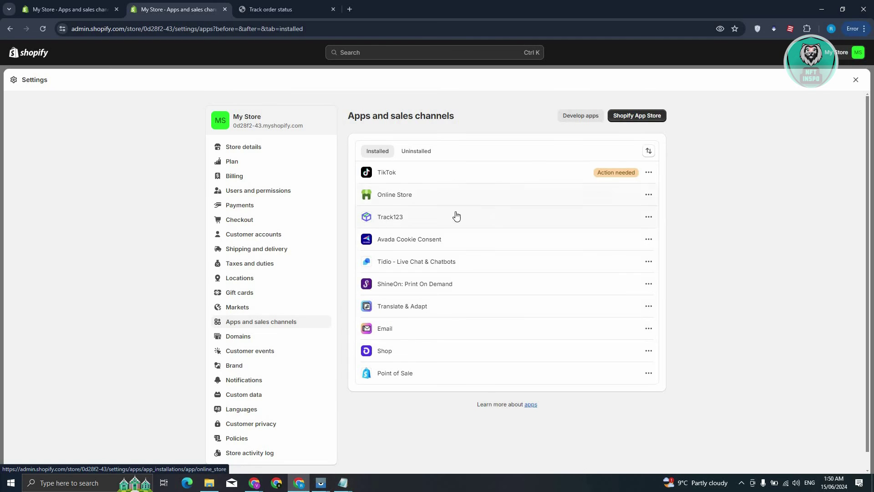
click(652, 220)
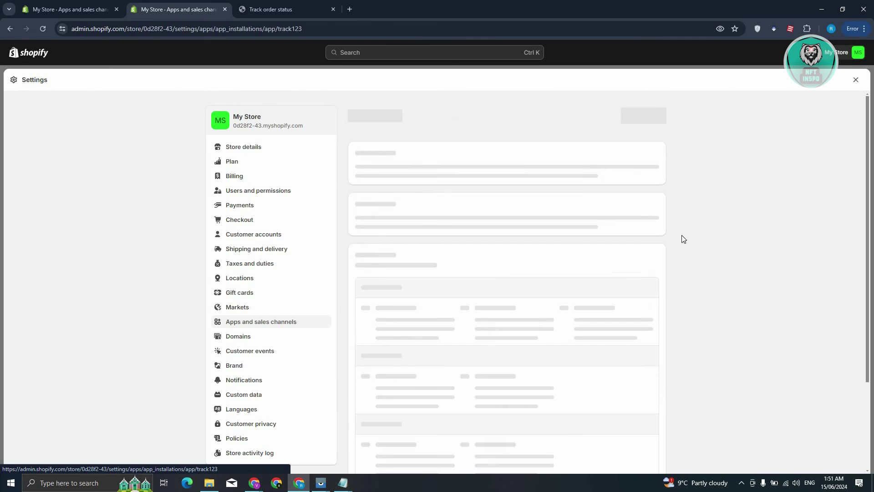
click(655, 117)
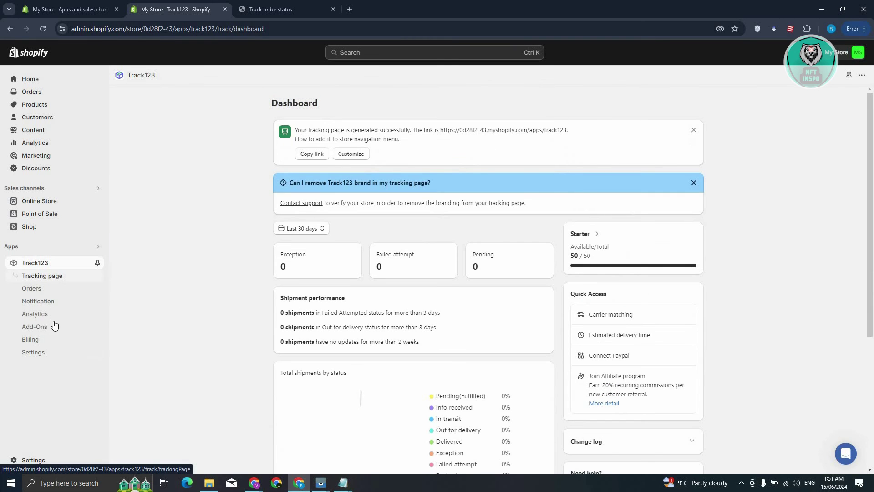
click(56, 276)
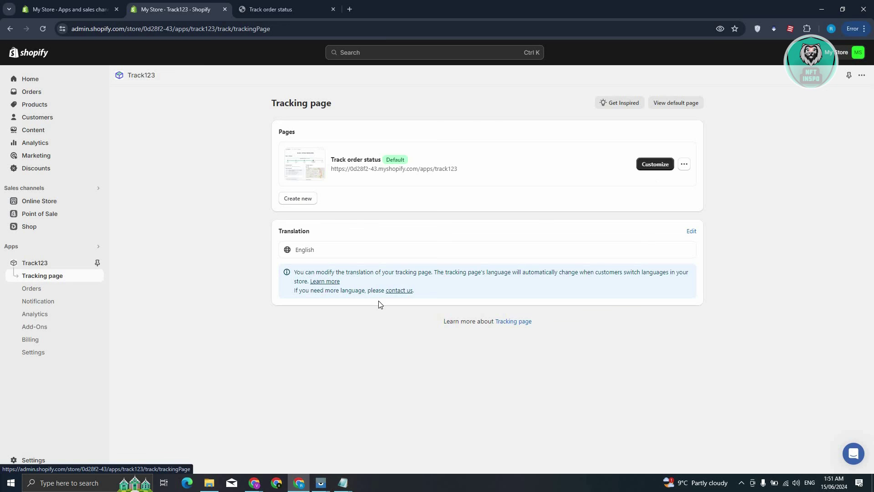
click(655, 164)
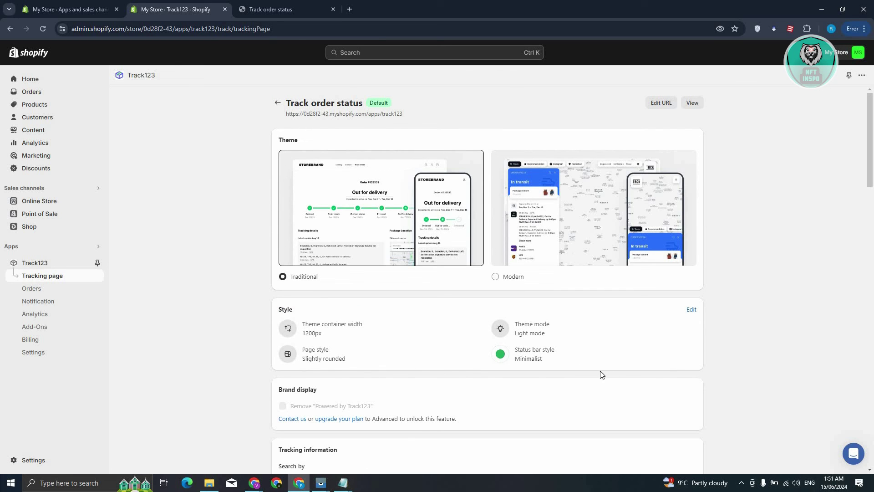
scroll(314, 297, down, 7)
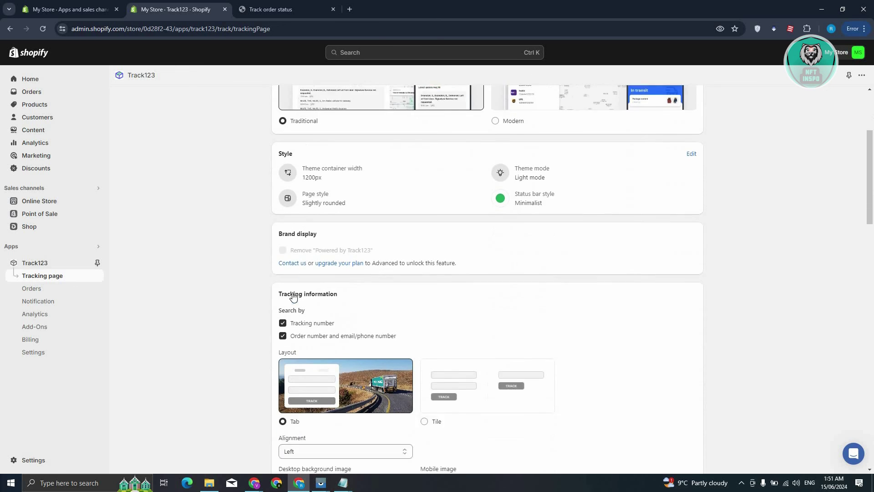